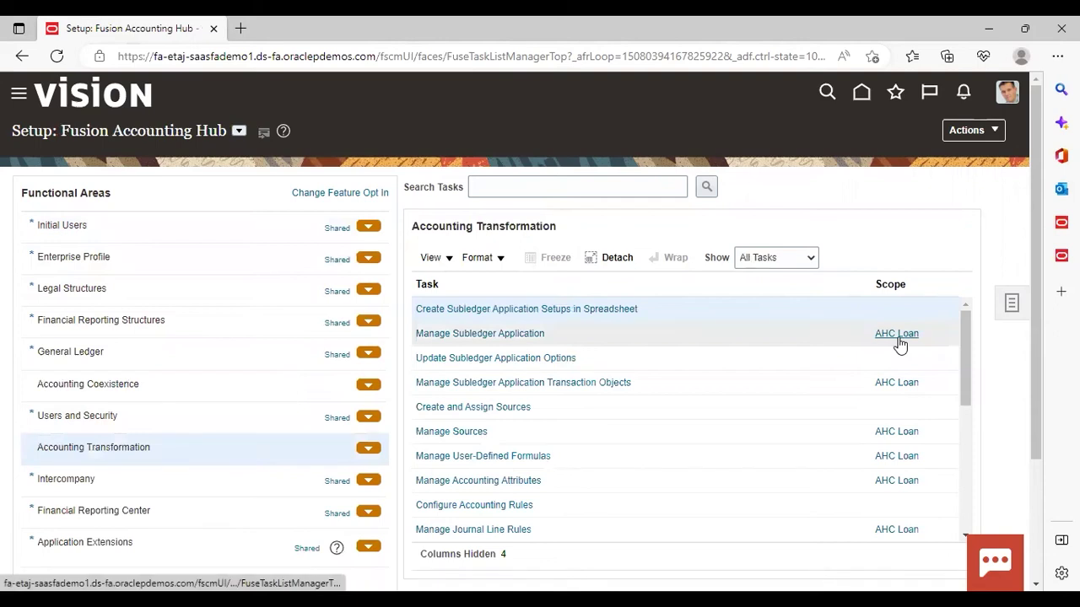
- Review the AHC Loan accounting attribute assignments in Manage Accounting Attributes, then save and close
{"action": "mouse_move", "coordinate": [899, 345]}
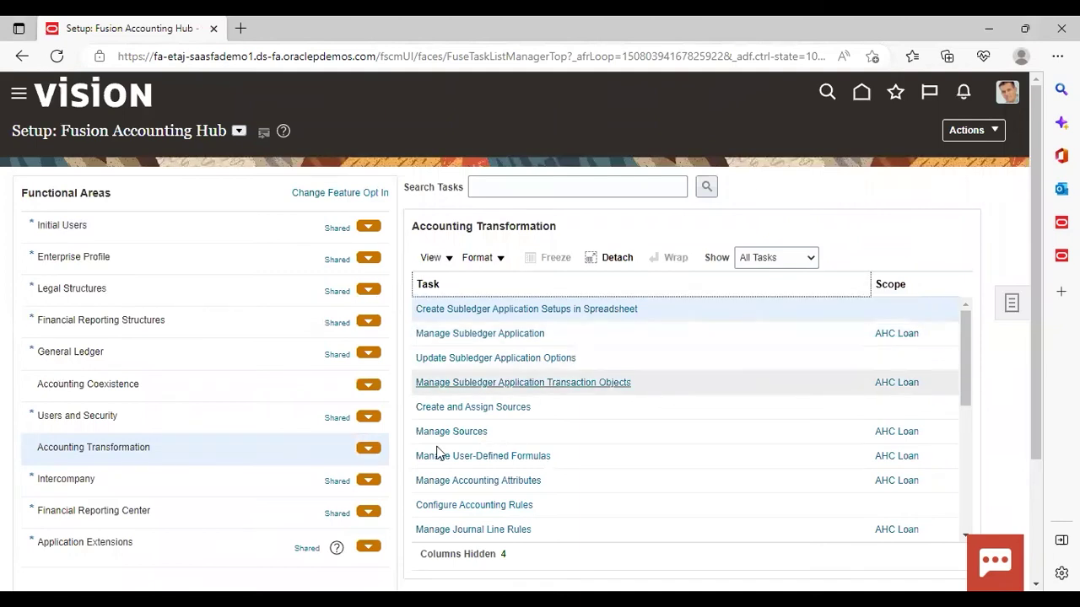
{"action": "left_click", "coordinate": [473, 489]}
{"action": "left_click", "coordinate": [473, 487]}
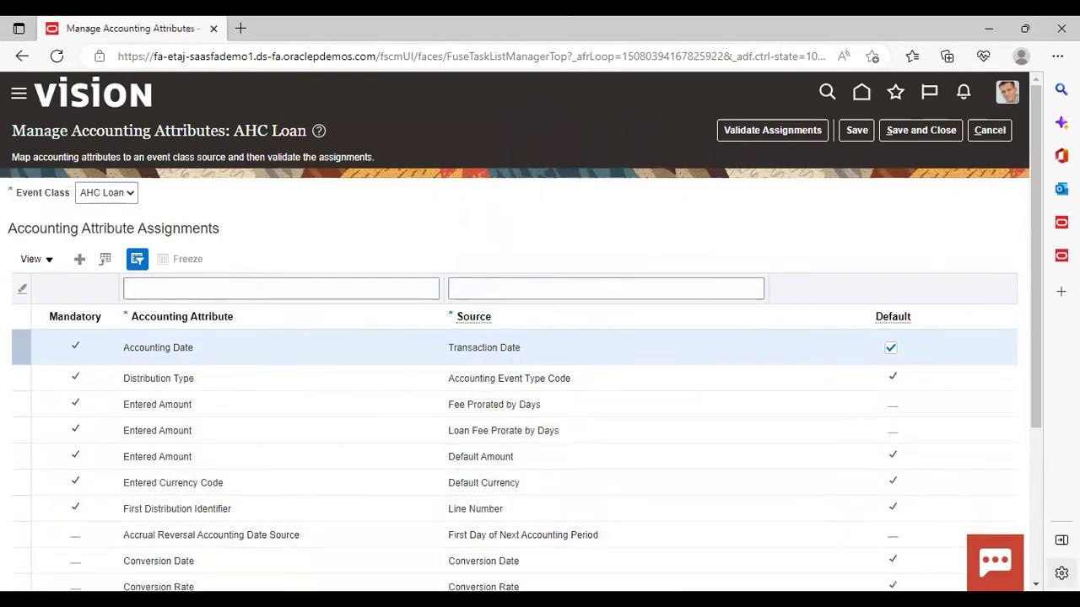
{"action": "scroll", "coordinate": [515, 380], "scroll_direction": "down", "scroll_amount": 1}
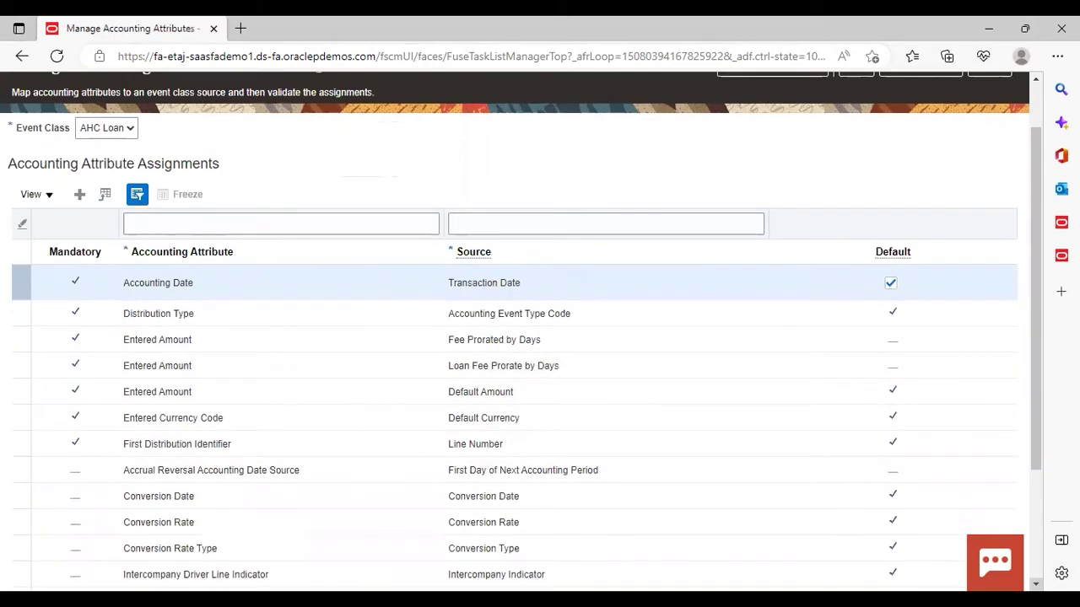
{"action": "scroll", "coordinate": [523, 379], "scroll_direction": "down", "scroll_amount": 1}
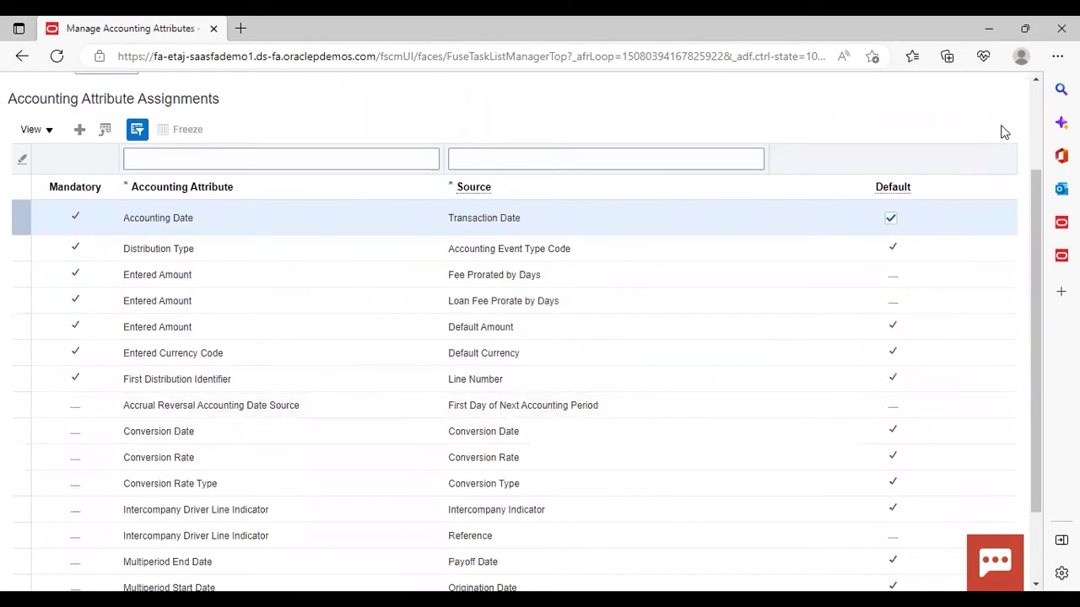
{"action": "scroll", "coordinate": [1039, 114], "scroll_direction": "up", "scroll_amount": 2}
{"action": "left_click", "coordinate": [911, 133]}
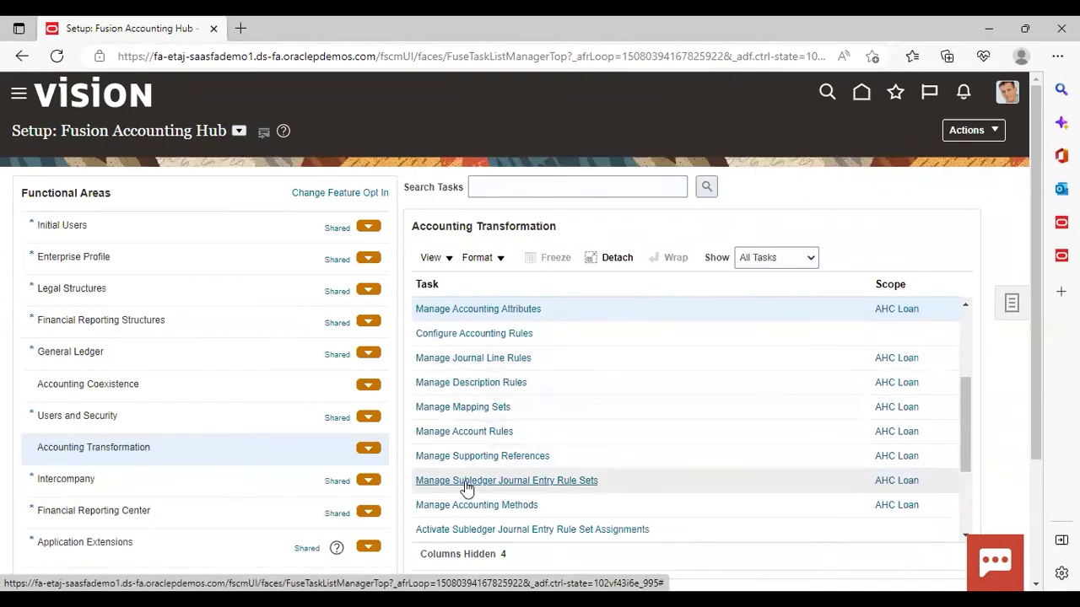
- Go to the Journal Rule Sets step of Configure Accounting Rules and open AHC Interest Accrual
{"action": "left_click", "coordinate": [483, 336]}
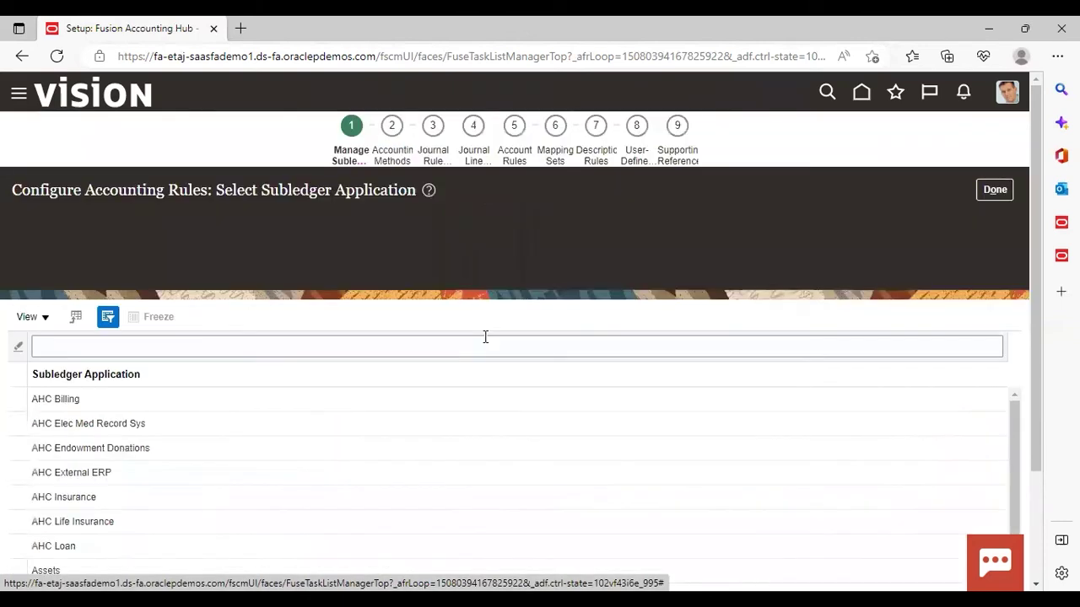
{"action": "left_click", "coordinate": [432, 159]}
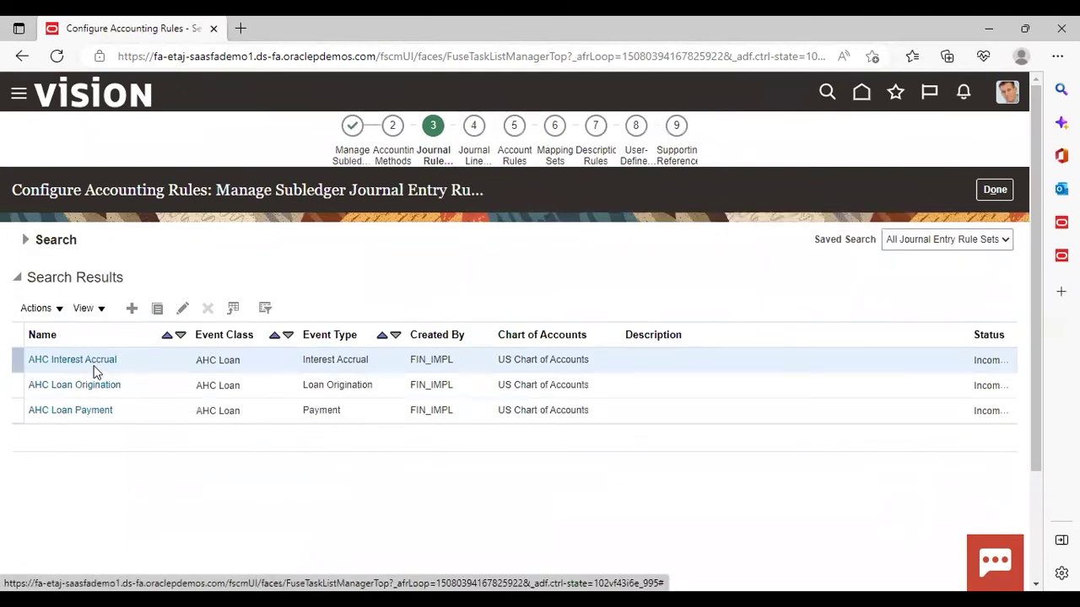
{"action": "left_click", "coordinate": [183, 307]}
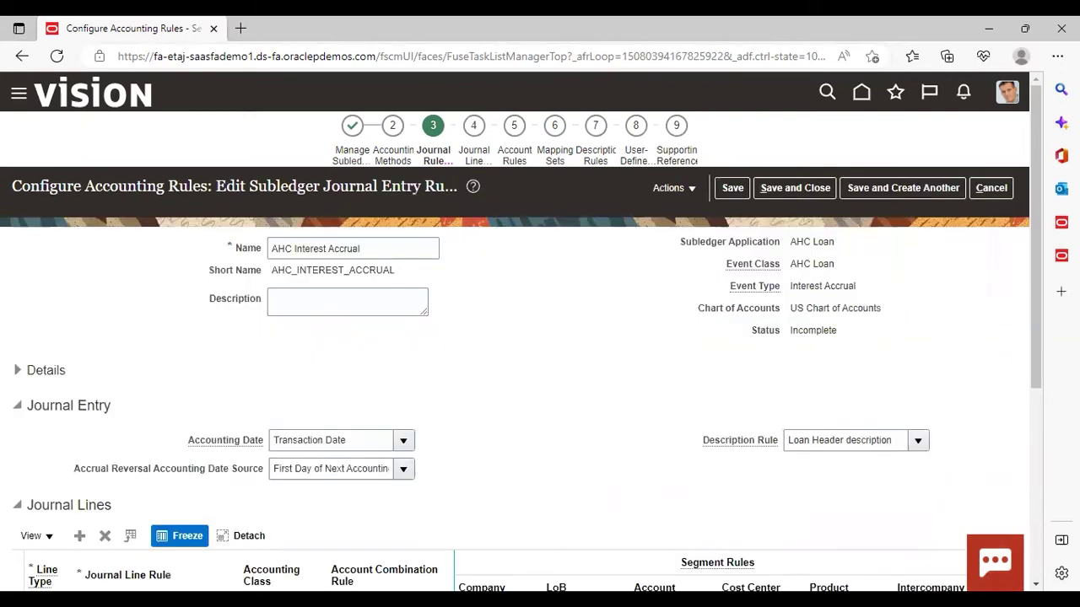
- Check the AHC Interest Accrual Accrual Reversal date source choices, cancel unchanged, and finish with Done
{"action": "scroll", "coordinate": [675, 504], "scroll_direction": "down", "scroll_amount": 1}
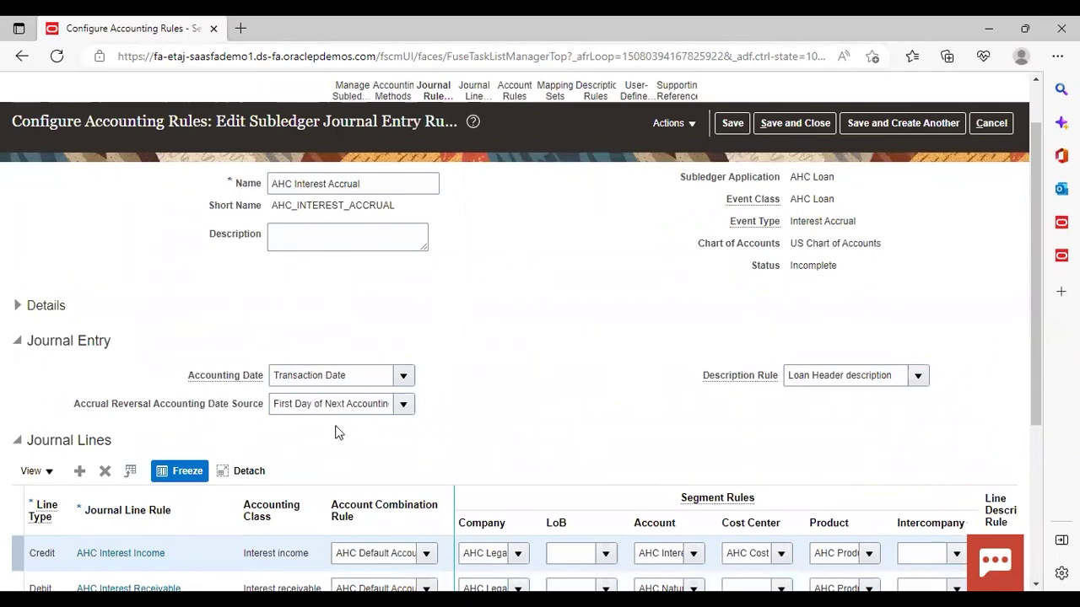
{"action": "left_click", "coordinate": [404, 405]}
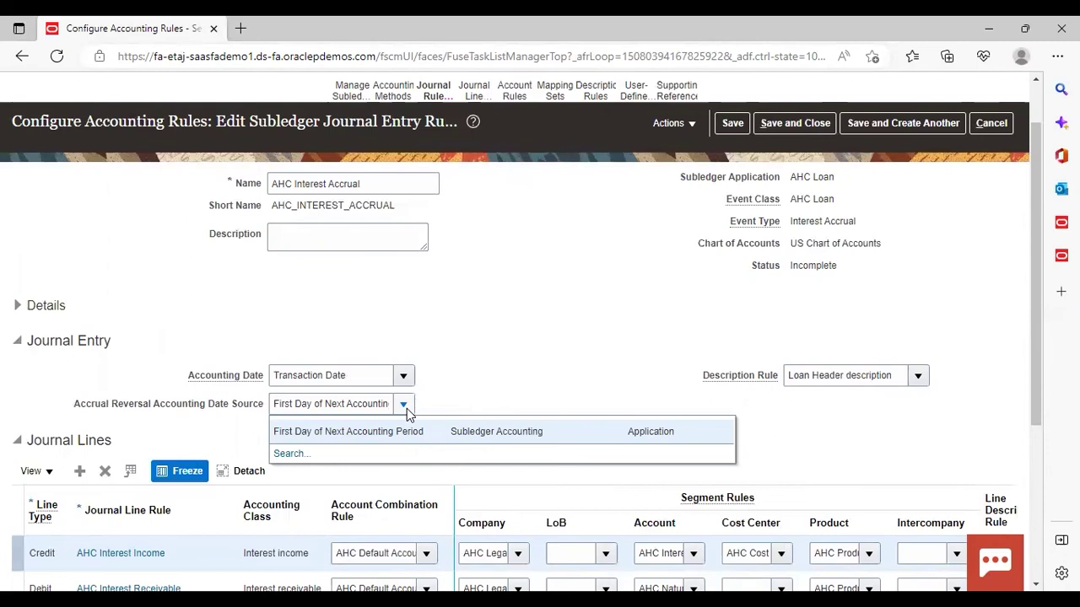
{"action": "left_click", "coordinate": [406, 407]}
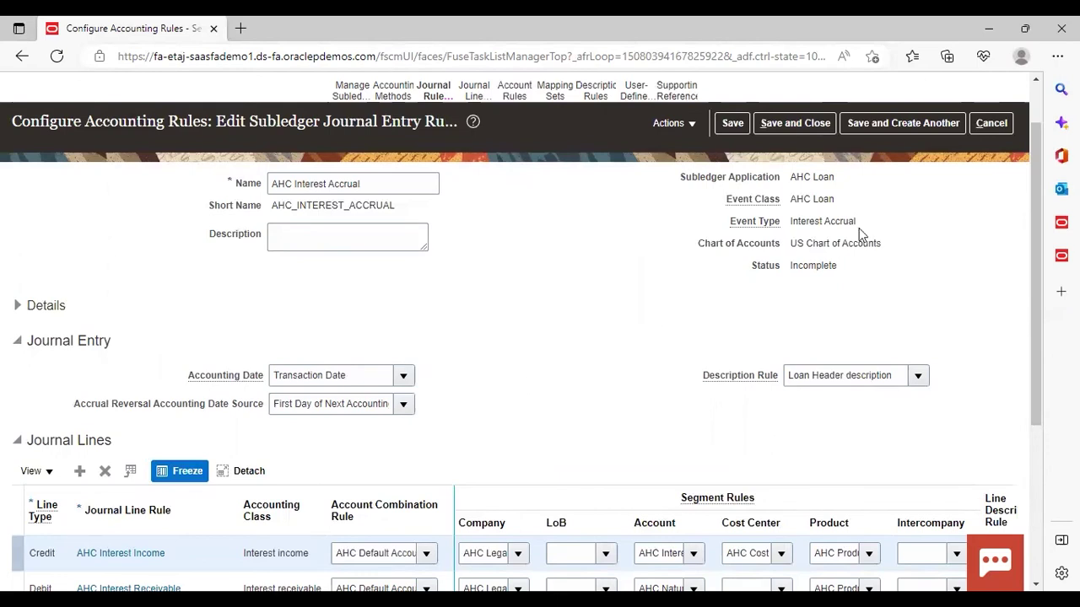
{"action": "left_click", "coordinate": [990, 125]}
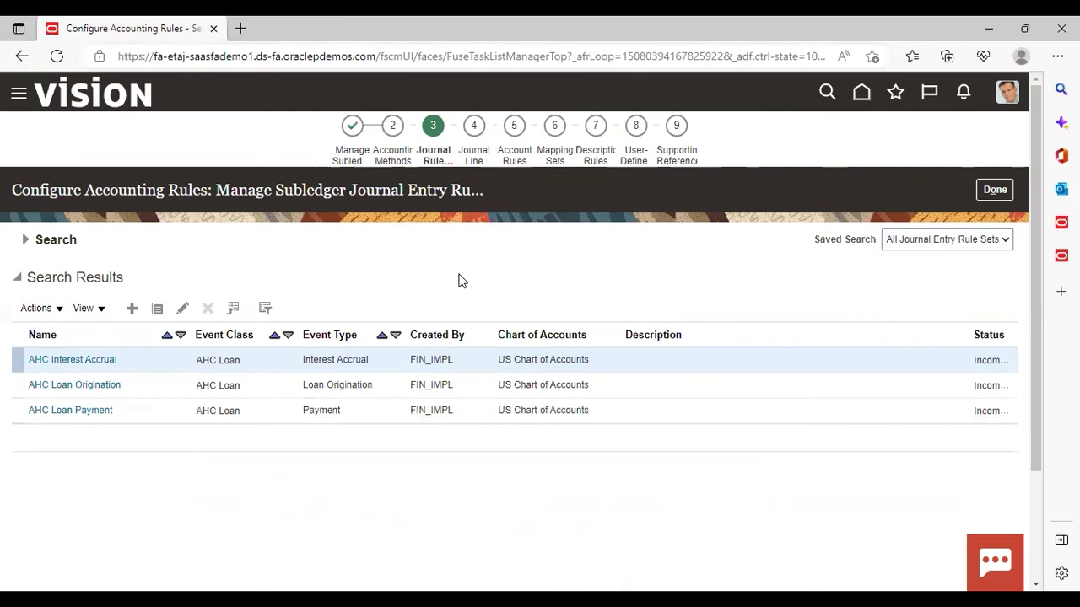
{"action": "left_click", "coordinate": [983, 195]}
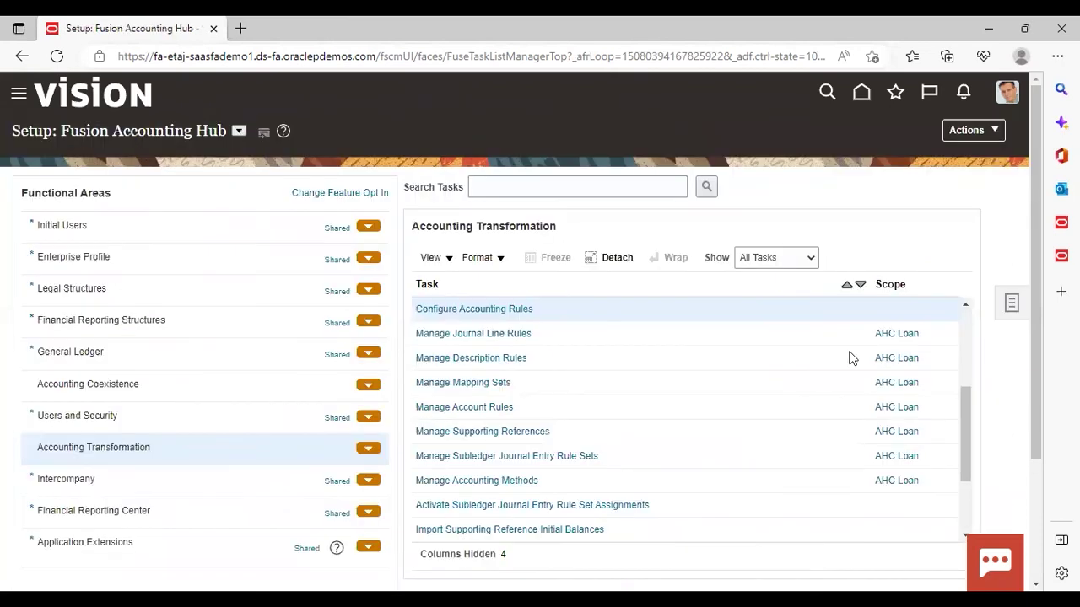
- Change the Manage Journal Line Rules scope from AHC Loan to the AHC Billing subledger application
{"action": "left_click", "coordinate": [900, 334]}
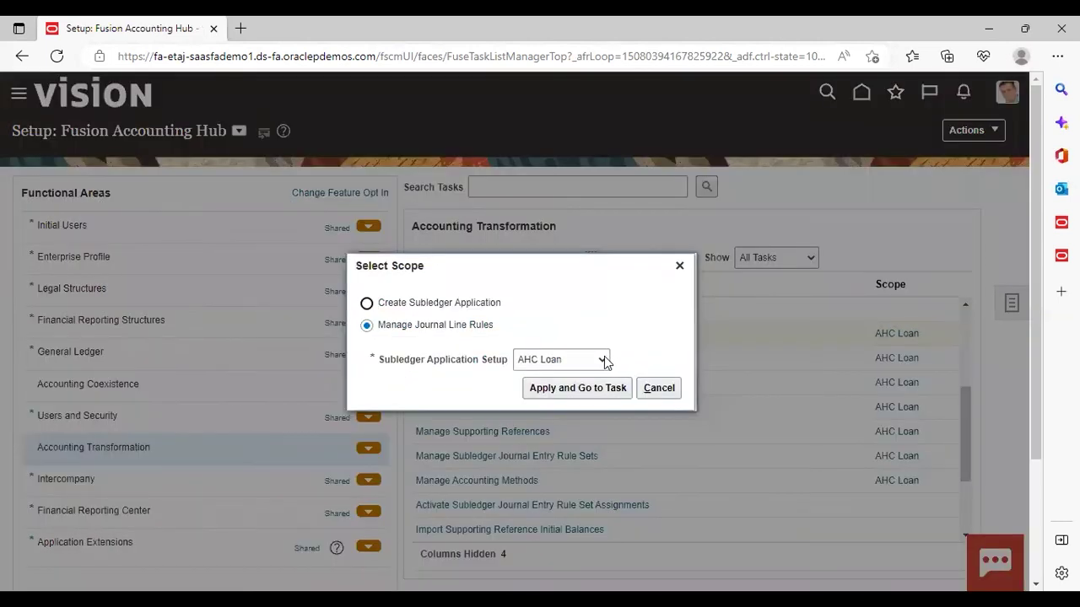
{"action": "left_click", "coordinate": [604, 361]}
{"action": "left_click", "coordinate": [560, 441]}
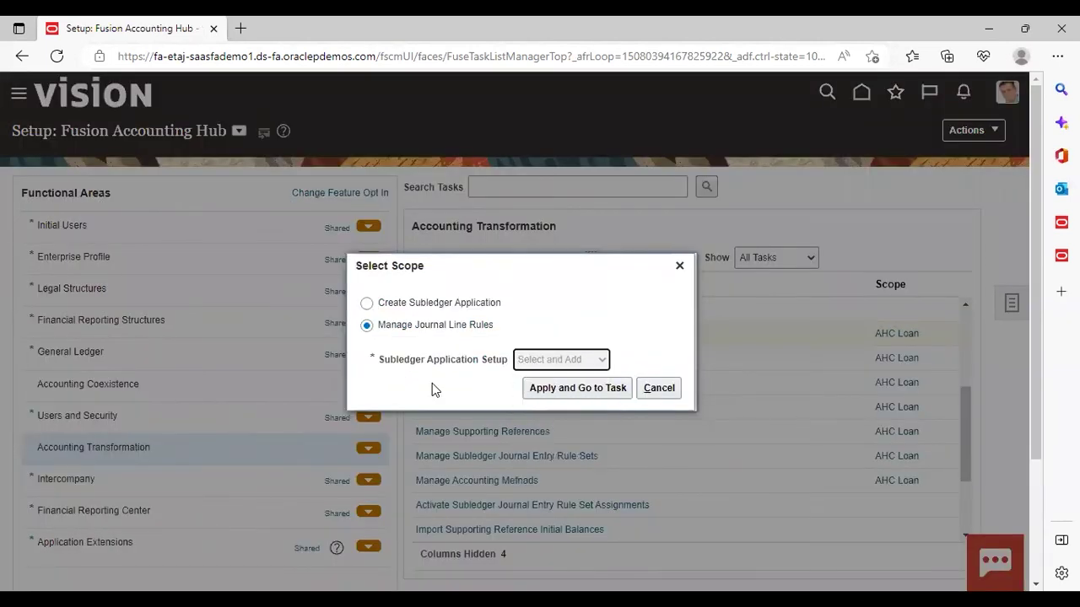
{"action": "left_click", "coordinate": [589, 395]}
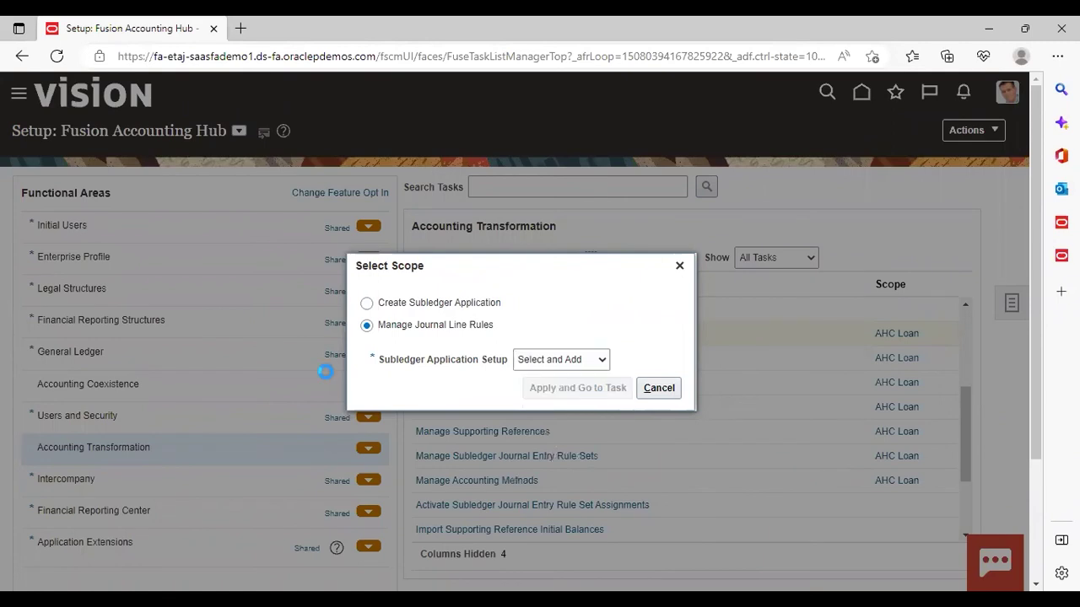
{"action": "left_click", "coordinate": [300, 280]}
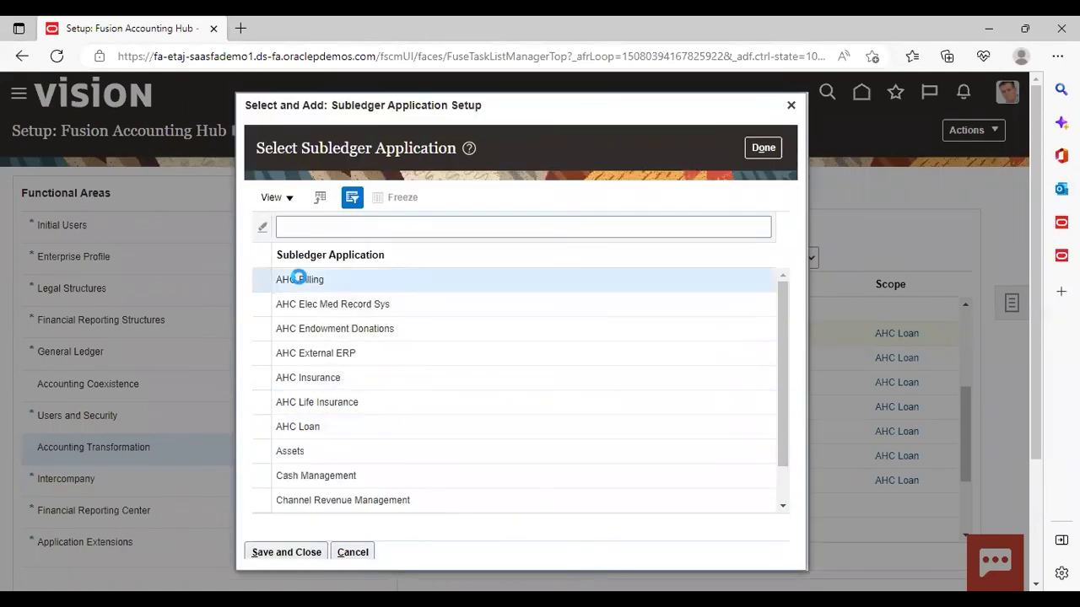
{"action": "left_click", "coordinate": [295, 555]}
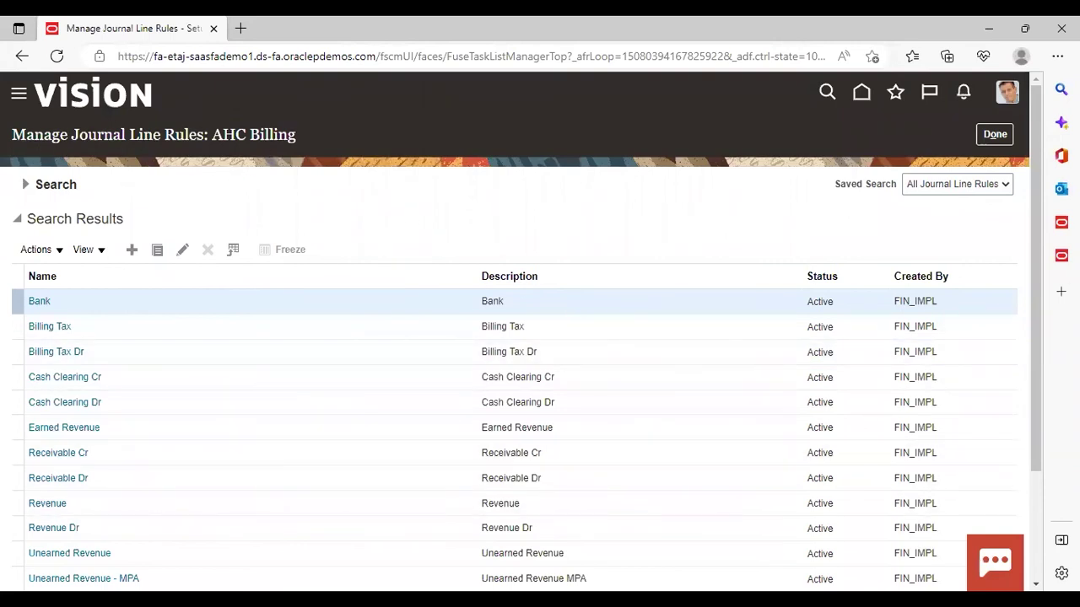
- Open the AHC Billing Unearned Revenue journal line rule (Credit, Contract Number not null) for editing
{"action": "scroll", "coordinate": [515, 337], "scroll_direction": "down", "scroll_amount": 2}
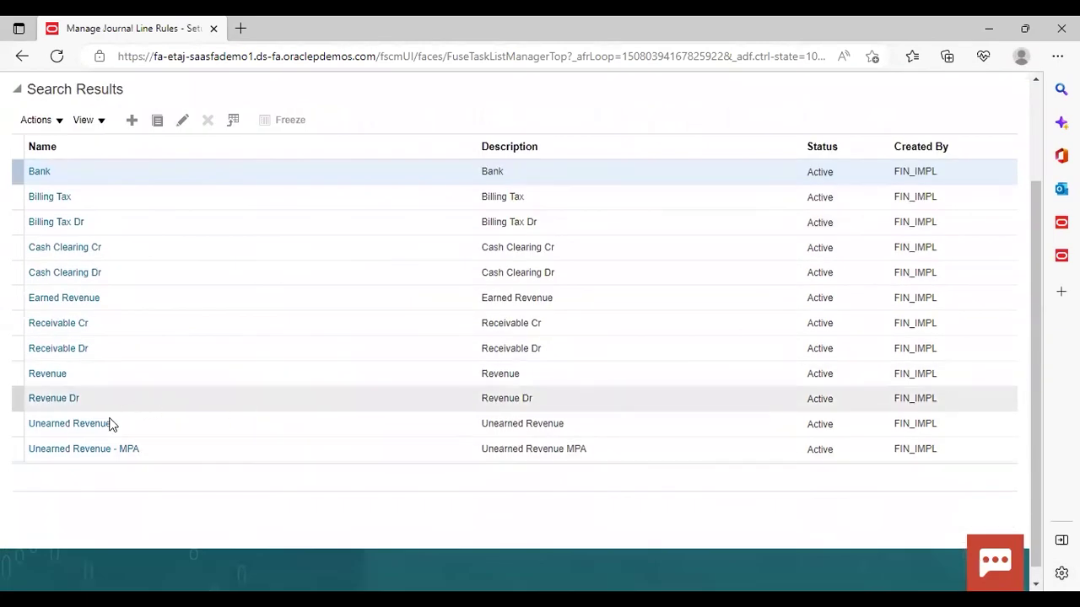
{"action": "left_click", "coordinate": [181, 426]}
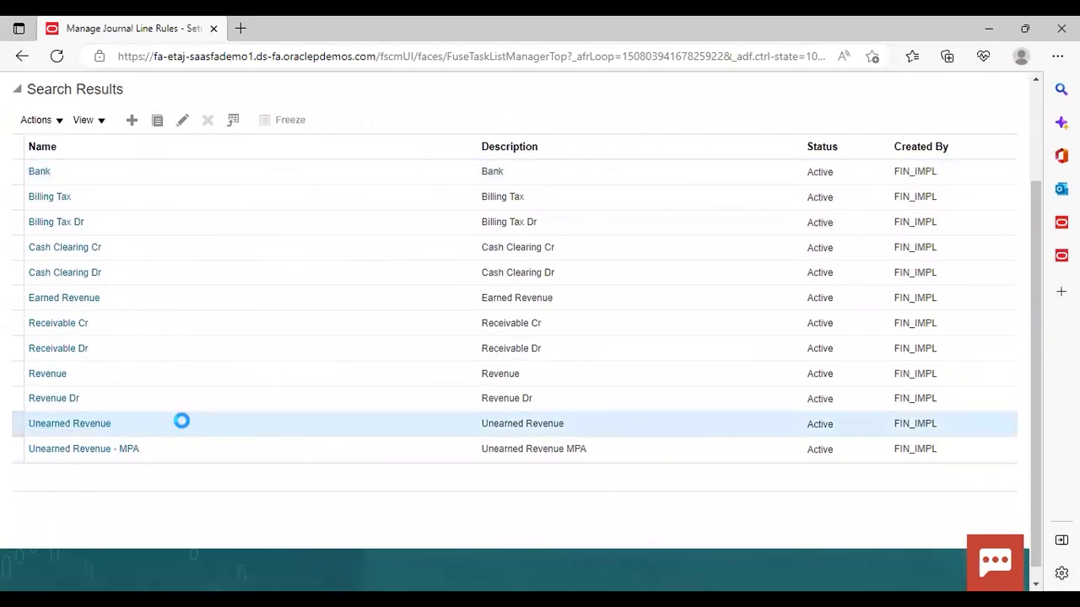
{"action": "left_click", "coordinate": [182, 250]}
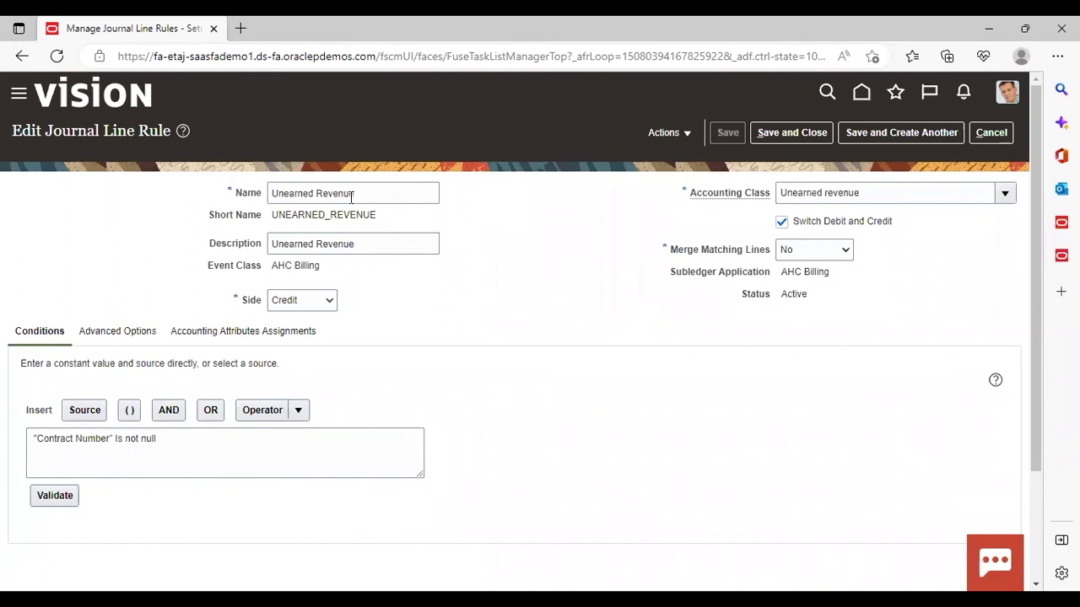
- Review the Unearned Revenue rule's Advanced Options, then cancel without saving
{"action": "left_click", "coordinate": [117, 336]}
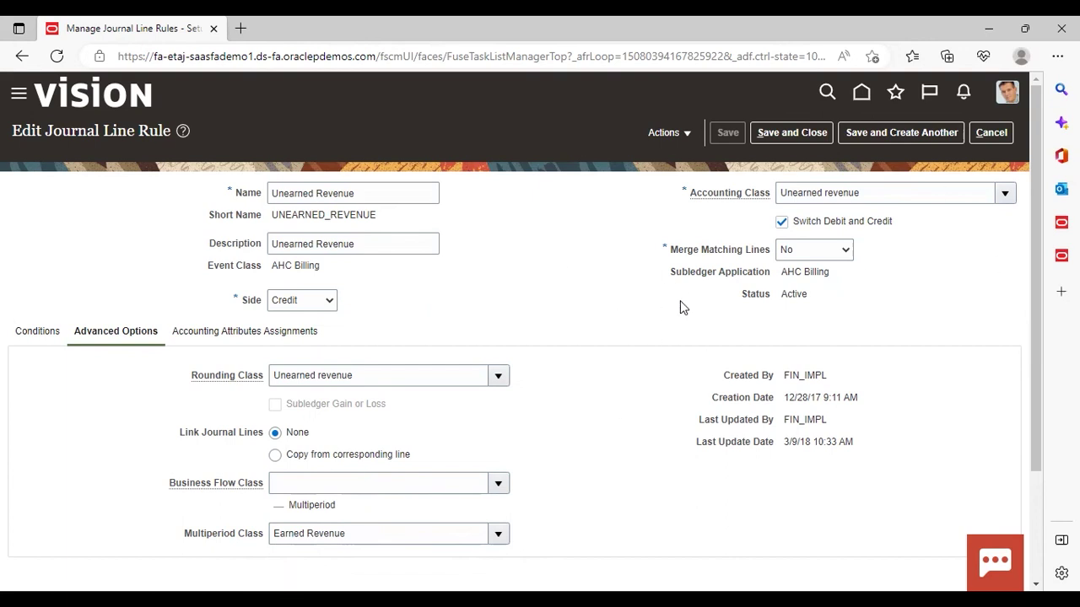
{"action": "left_click", "coordinate": [991, 133]}
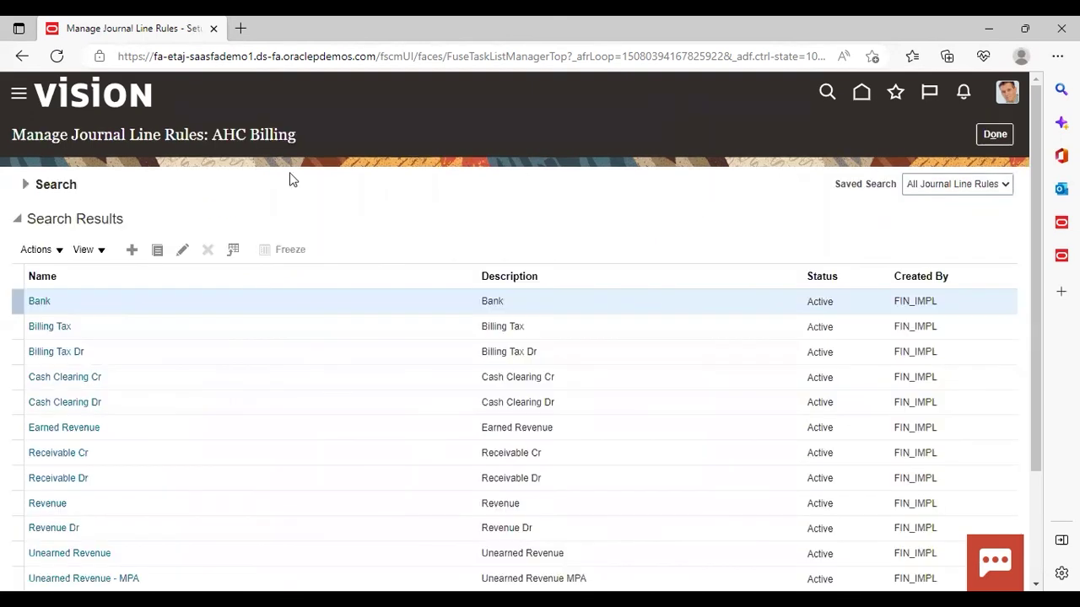
{"action": "left_click", "coordinate": [131, 250]}
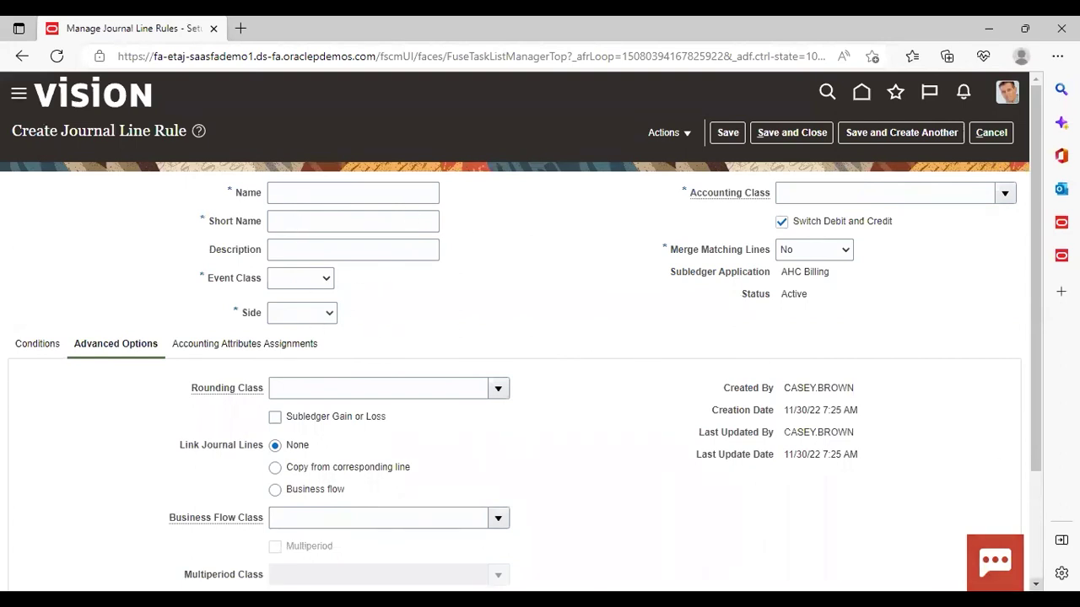
{"action": "scroll", "coordinate": [582, 276], "scroll_direction": "down", "scroll_amount": 1}
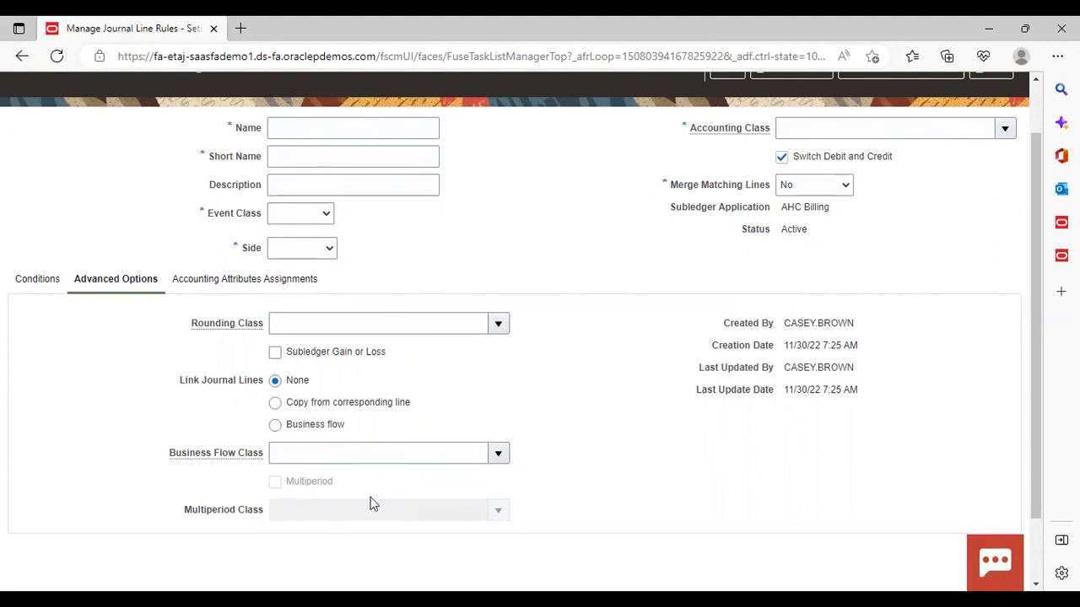
{"action": "scroll", "coordinate": [1042, 127], "scroll_direction": "up", "scroll_amount": 1}
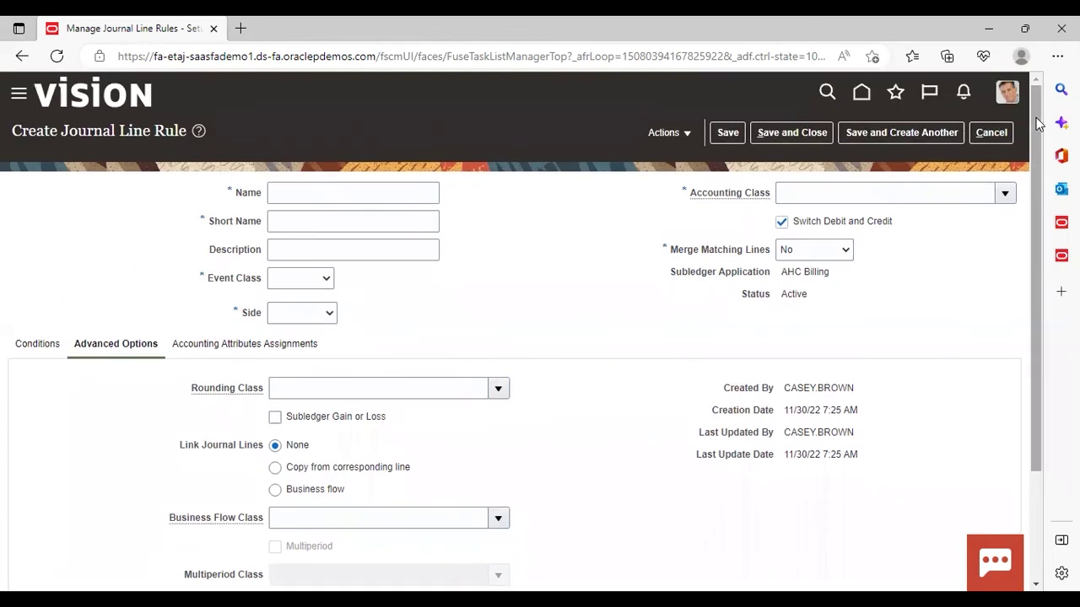
{"action": "left_click", "coordinate": [990, 133]}
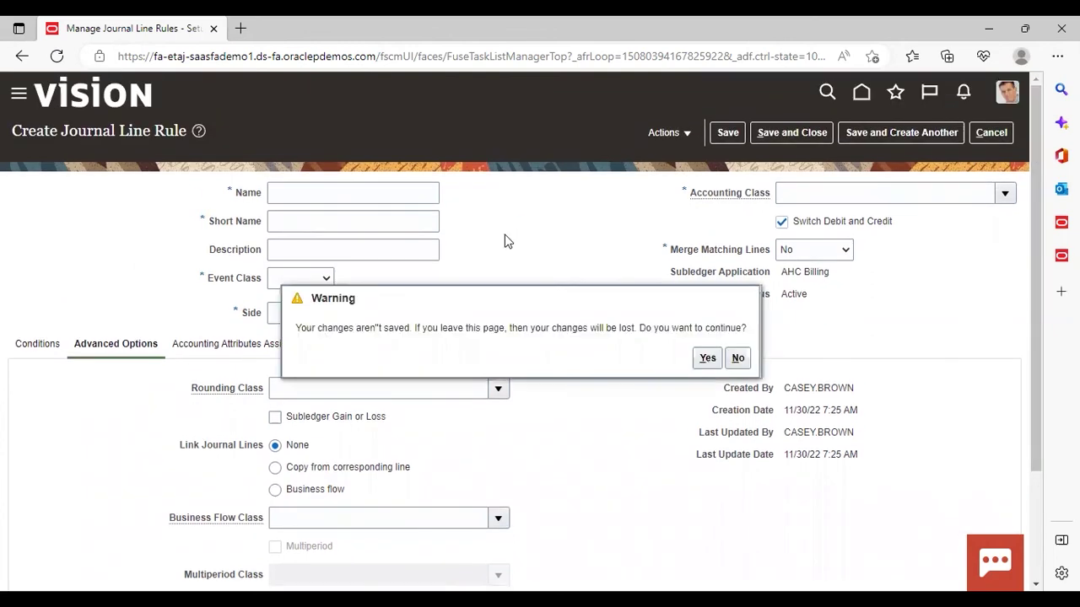
{"action": "left_click", "coordinate": [707, 359]}
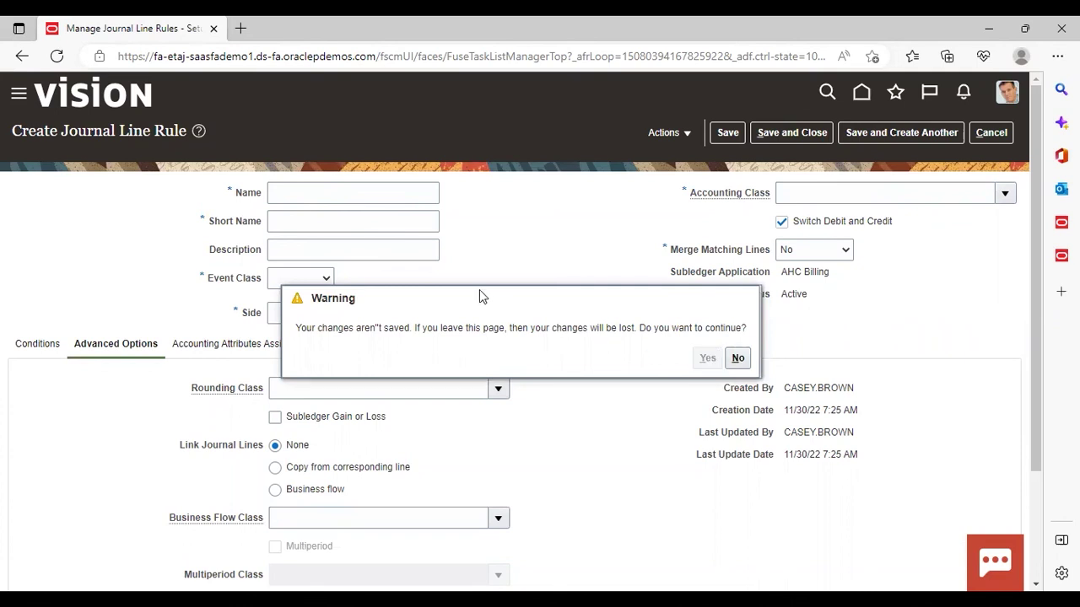